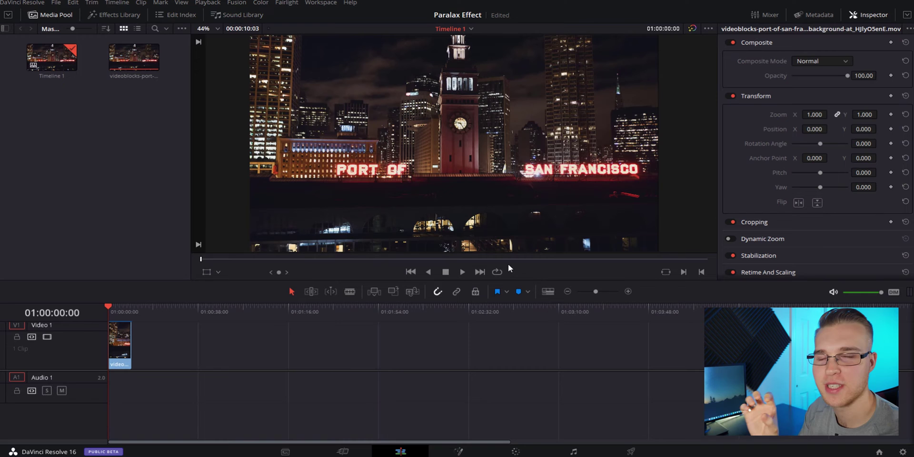
# Step: Preview the city clip, set its Transform zoom to 1.280, and return to the first frame
pyautogui.press('space')
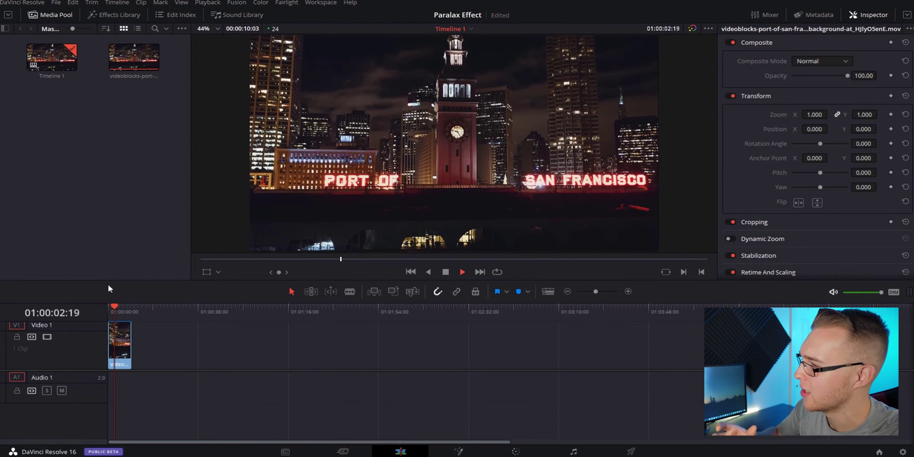
pyautogui.press('Home')
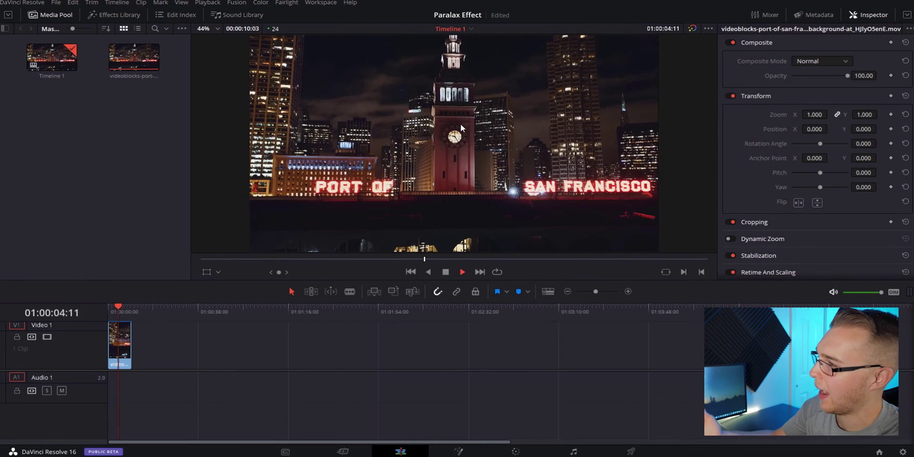
pyautogui.press('space')
pyautogui.moveTo(845, 114); pyautogui.dragTo(809, 114)
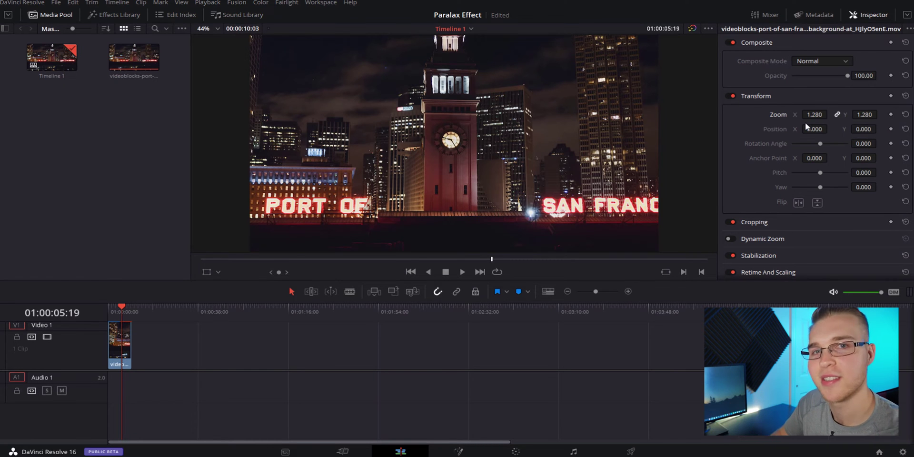
pyautogui.press('Home')
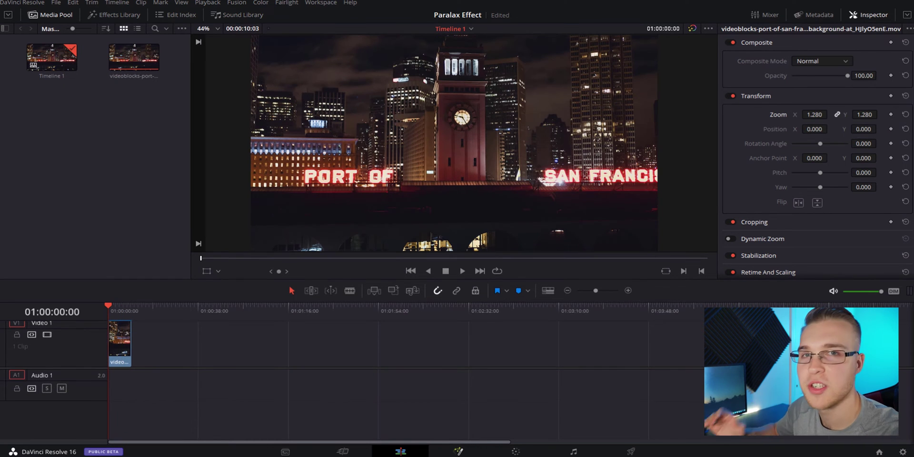
# Step: Open the clip in Fusion and add a Time Speed node after MediaIn1
pyautogui.click(455, 451)
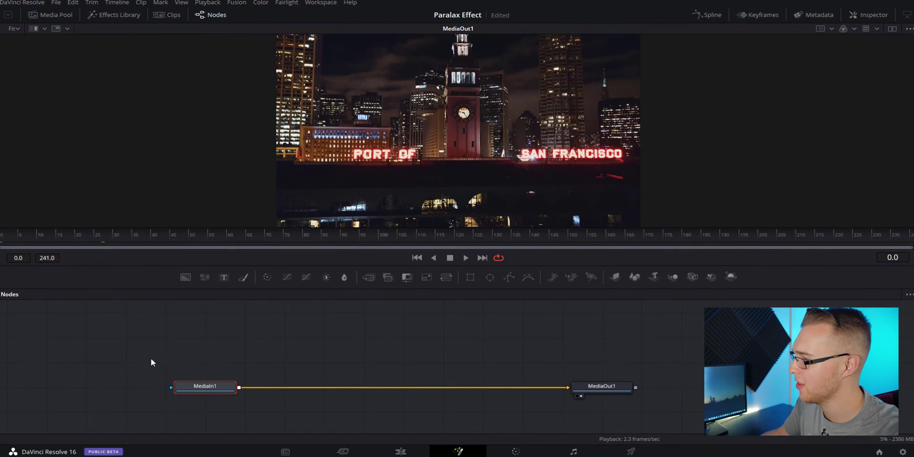
pyautogui.moveTo(146, 359); pyautogui.dragTo(685, 419)
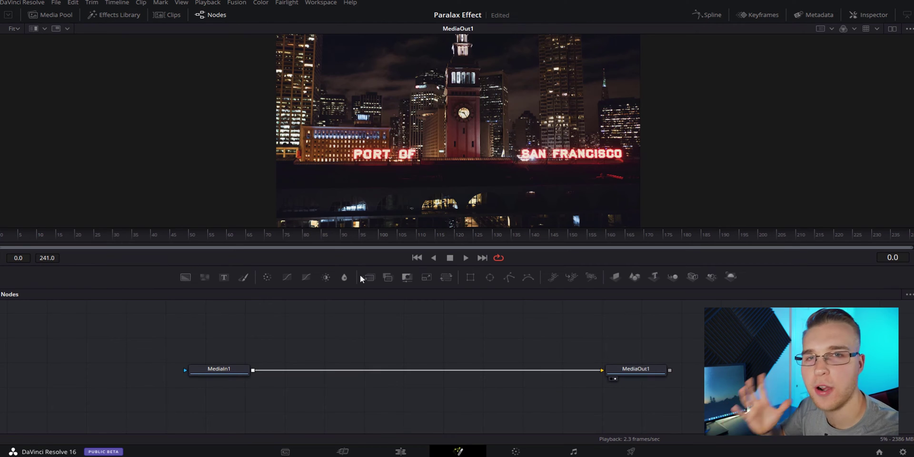
pyautogui.click(241, 369)
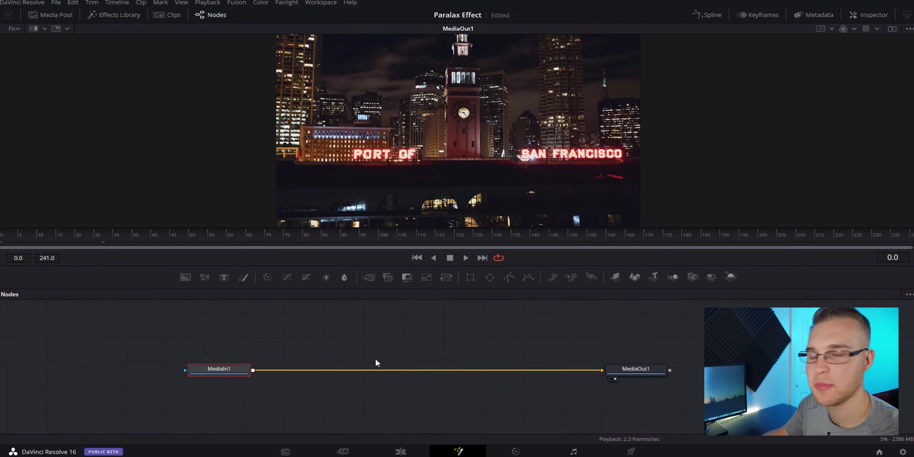
pyautogui.hotkey('shift', 'space')
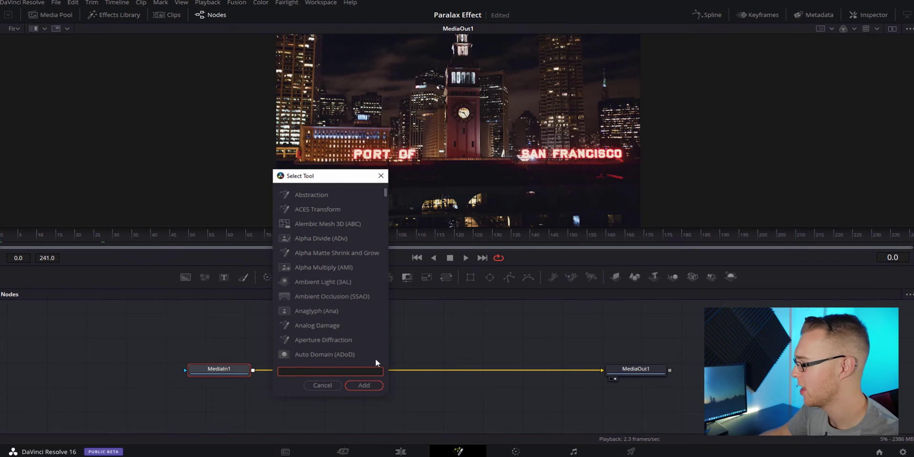
pyautogui.write('Time Speed')
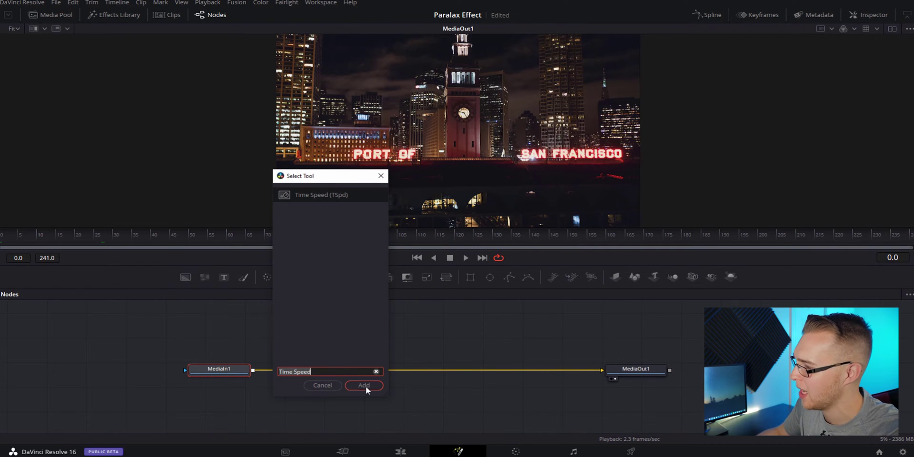
pyautogui.click(365, 386)
# Step: Insert a Transform node after TimeSpeed1 and line up MediaIn1 and MediaOut1 with the chain
pyautogui.moveTo(218, 383); pyautogui.dragTo(201, 362)
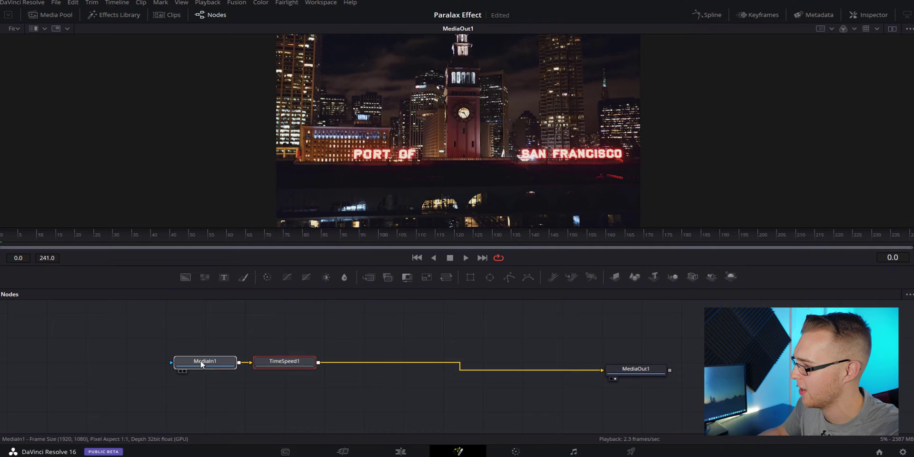
pyautogui.click(446, 277)
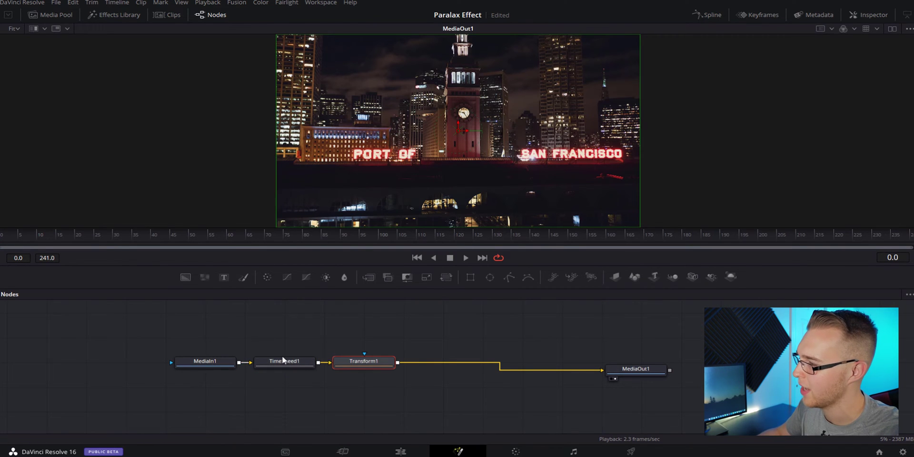
pyautogui.moveTo(656, 370); pyautogui.dragTo(663, 362)
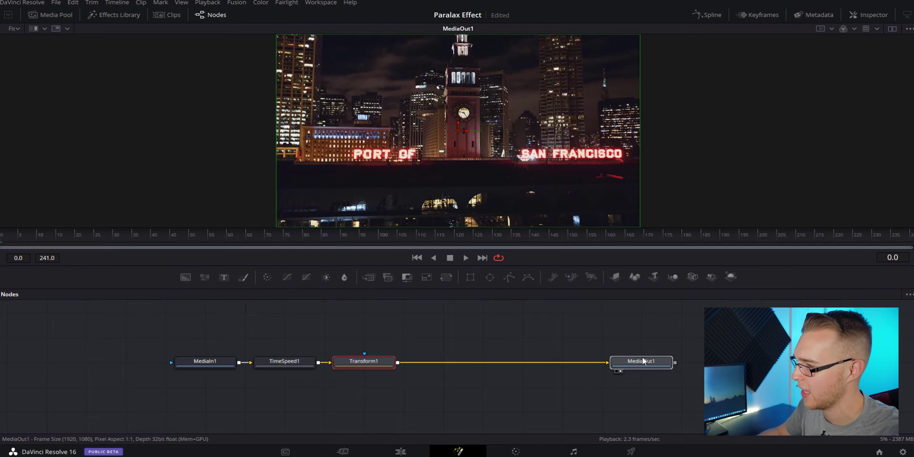
# Step: Set TimeSpeed1's Speed to -1.0 in the Inspector to reverse the clip
pyautogui.click(285, 362)
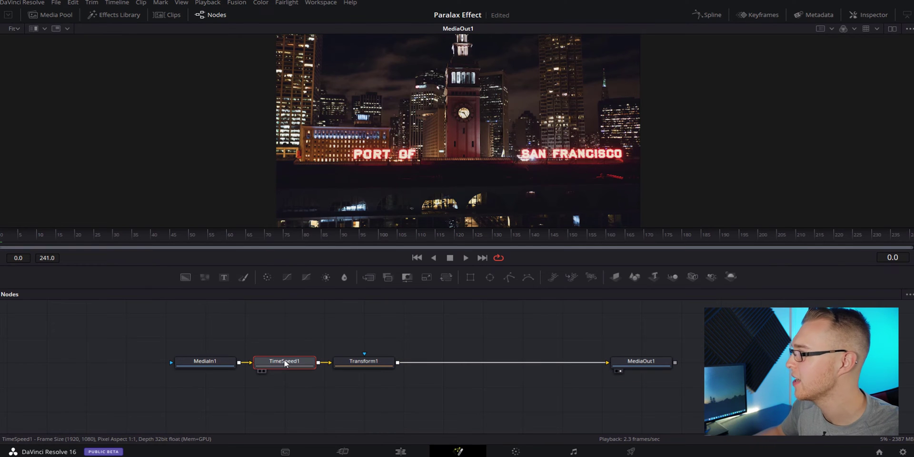
pyautogui.click(873, 16)
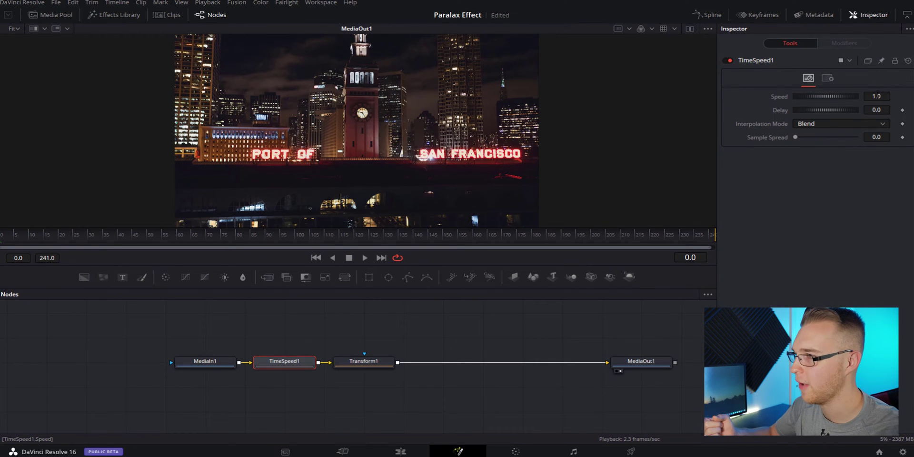
pyautogui.click(876, 97)
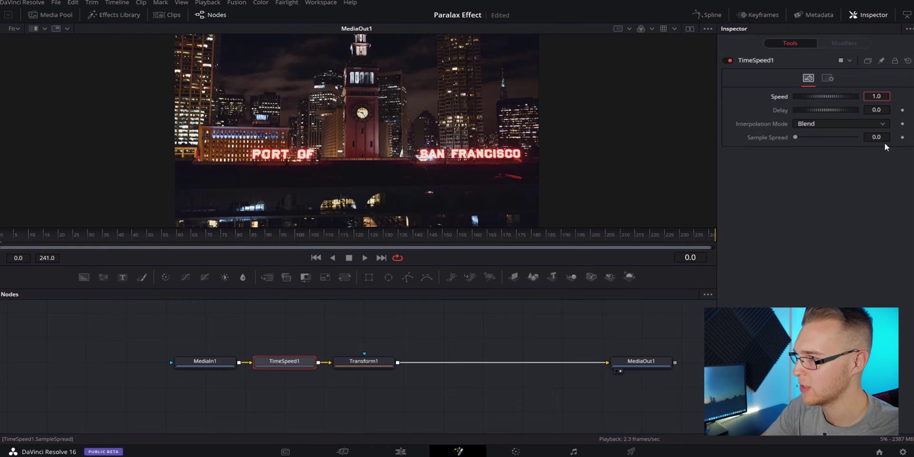
pyautogui.write('-')
pyautogui.press('Return')
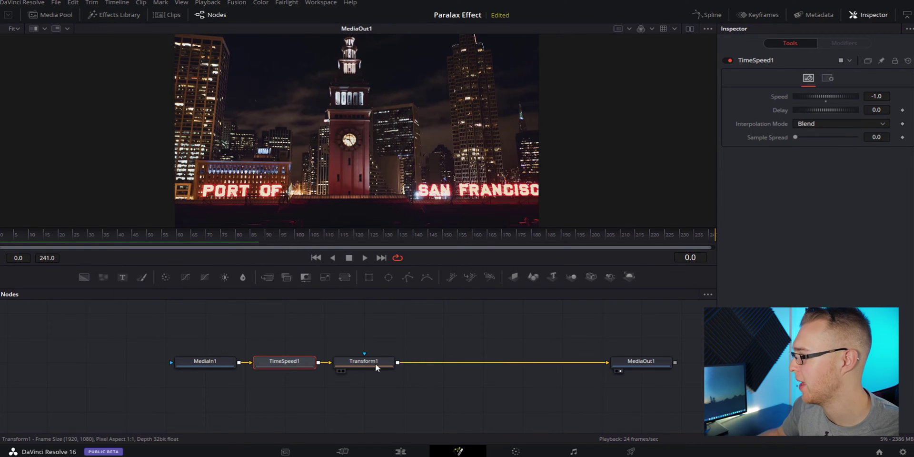
# Step: Keyframe Transform1's Center at the start and scale Size to 2.46 at the last frame
pyautogui.click(365, 361)
pyautogui.click(296, 360)
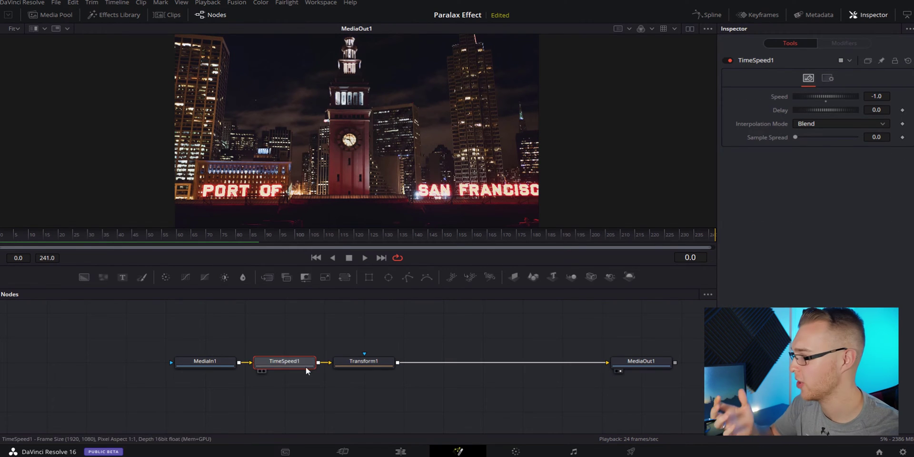
pyautogui.click(346, 361)
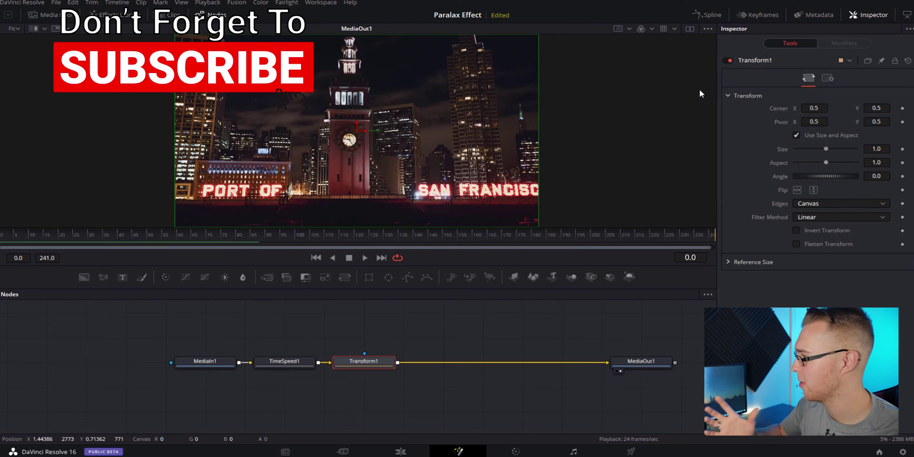
pyautogui.click(902, 109)
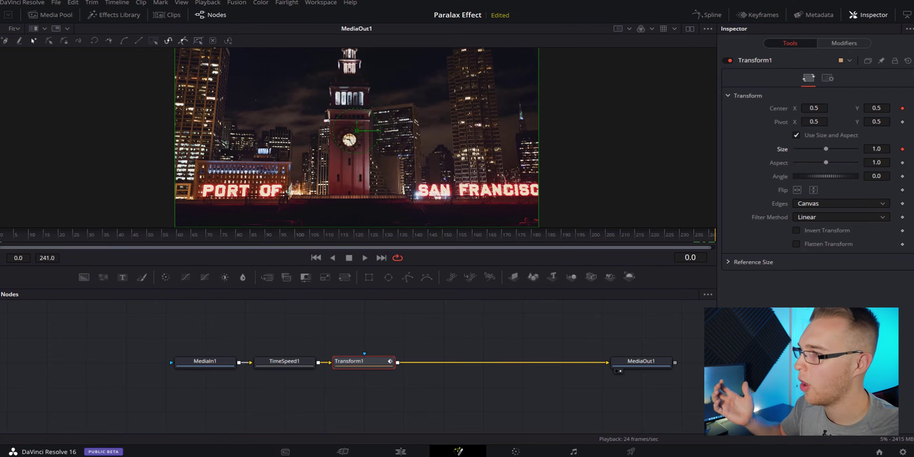
pyautogui.press('End')
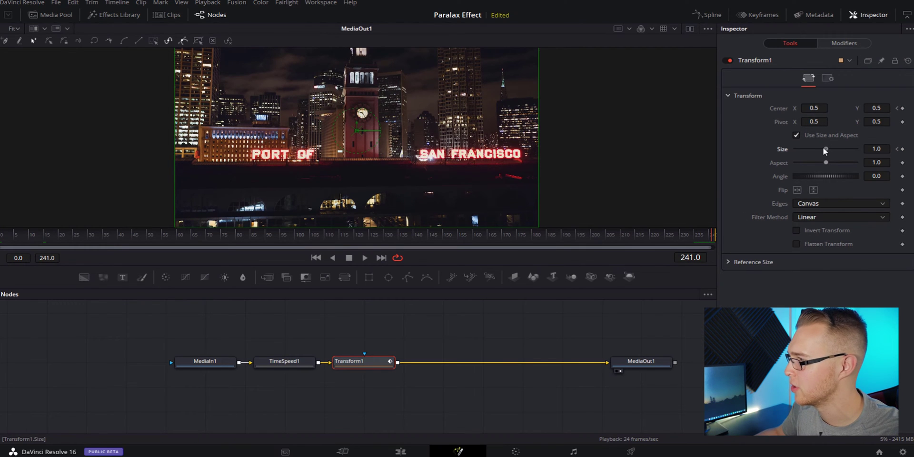
pyautogui.moveTo(824, 148); pyautogui.dragTo(833, 147)
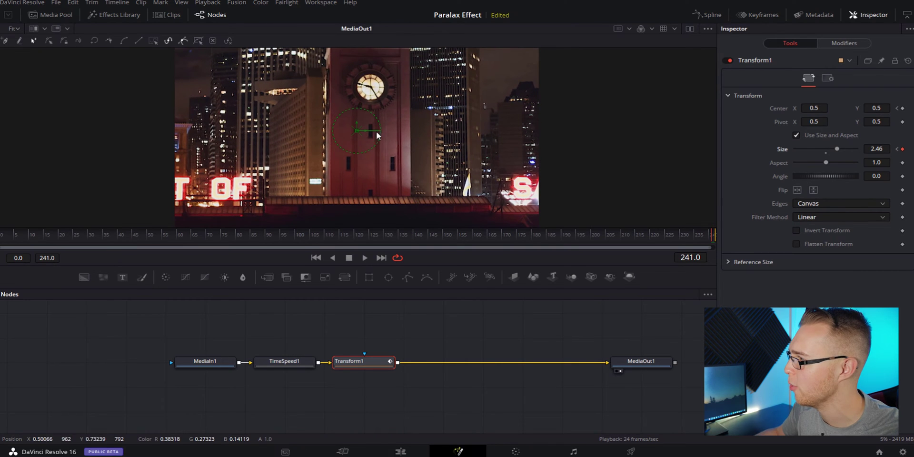
pyautogui.press('Home')
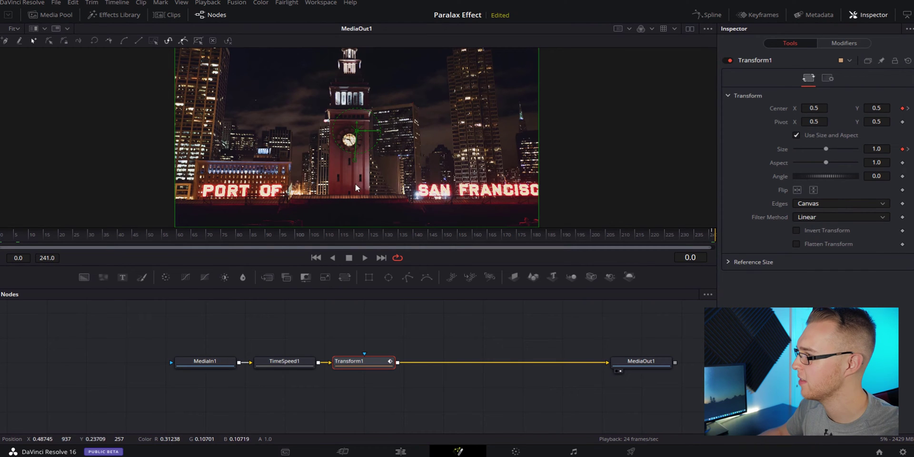
# Step: Set the end-frame Center to 0.468/0.353, play the zoom, and return to frame 0
pyautogui.moveTo(644, 233); pyautogui.dragTo(746, 224)
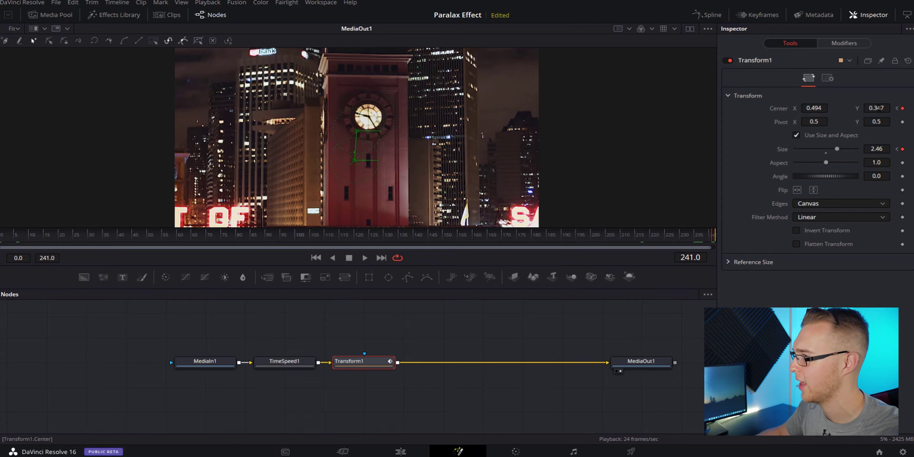
pyautogui.moveTo(876, 108); pyautogui.dragTo(878, 107)
pyautogui.moveTo(813, 108); pyautogui.dragTo(805, 107)
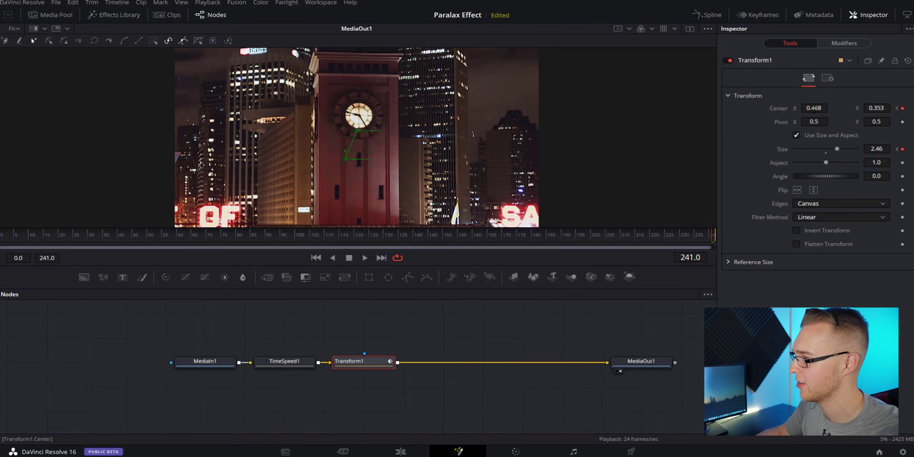
pyautogui.press('space')
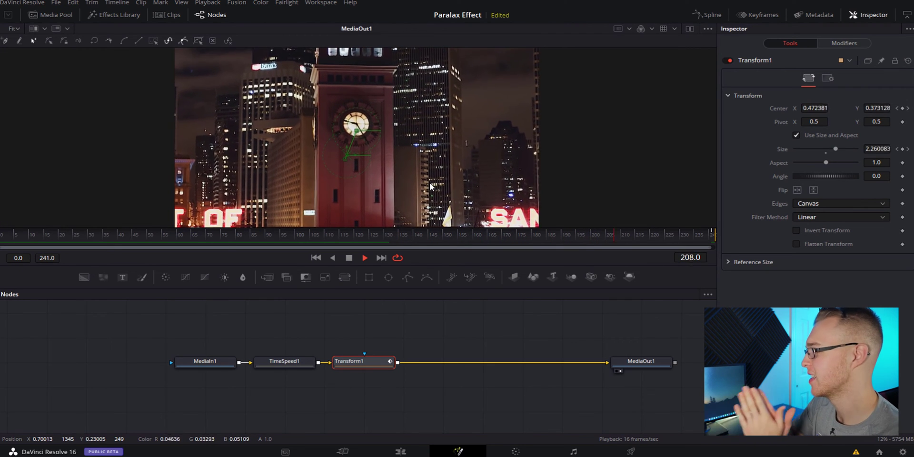
pyautogui.press('space')
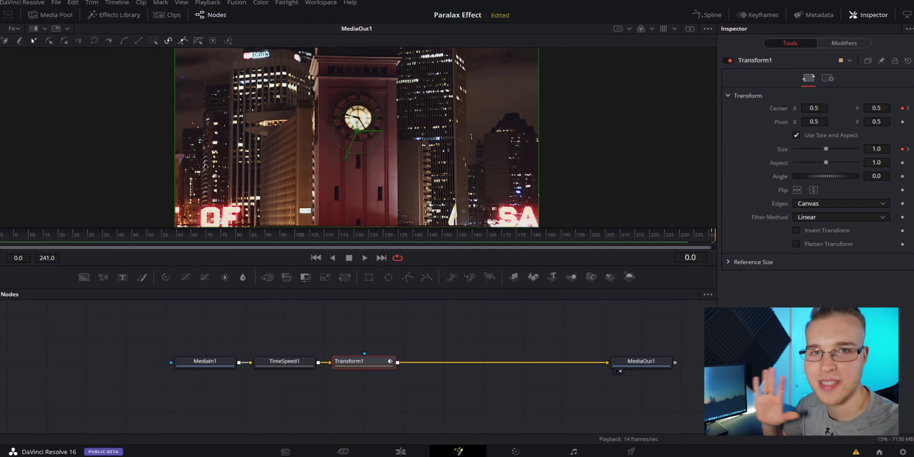
pyautogui.click(315, 257)
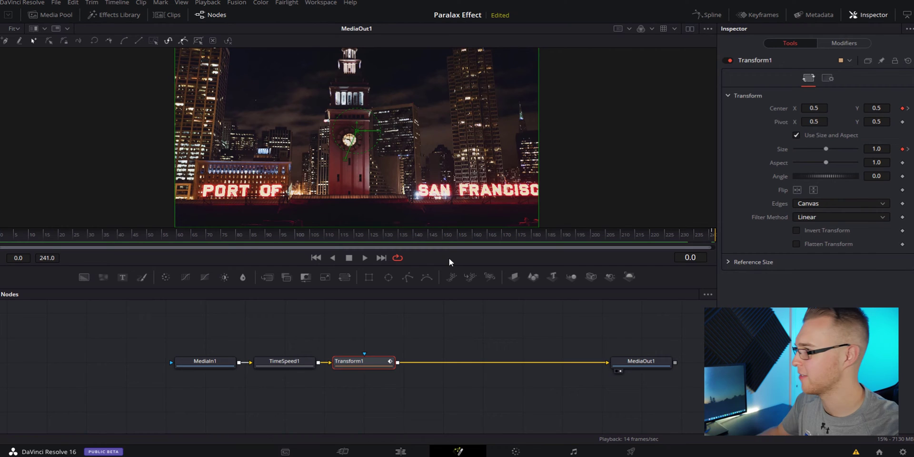
# Step: Show Transform1's curves in an enlarged Spline editor and smooth all their keyframes
pyautogui.click(714, 16)
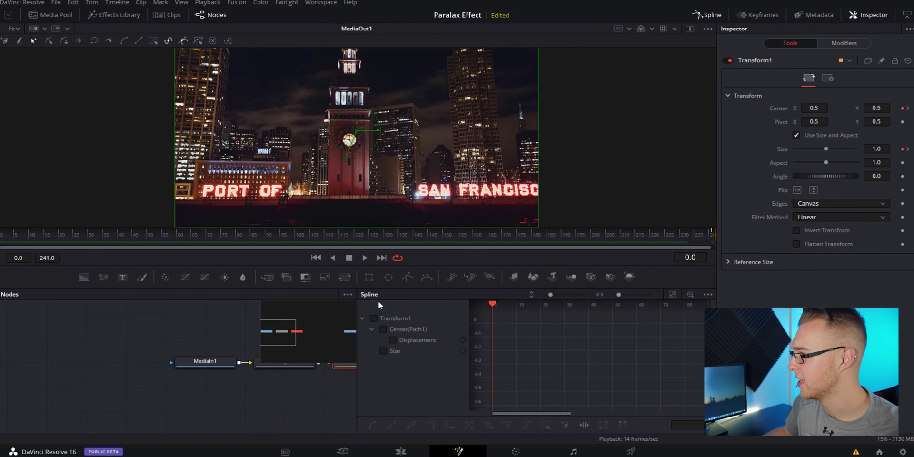
pyautogui.moveTo(394, 288); pyautogui.dragTo(403, 161)
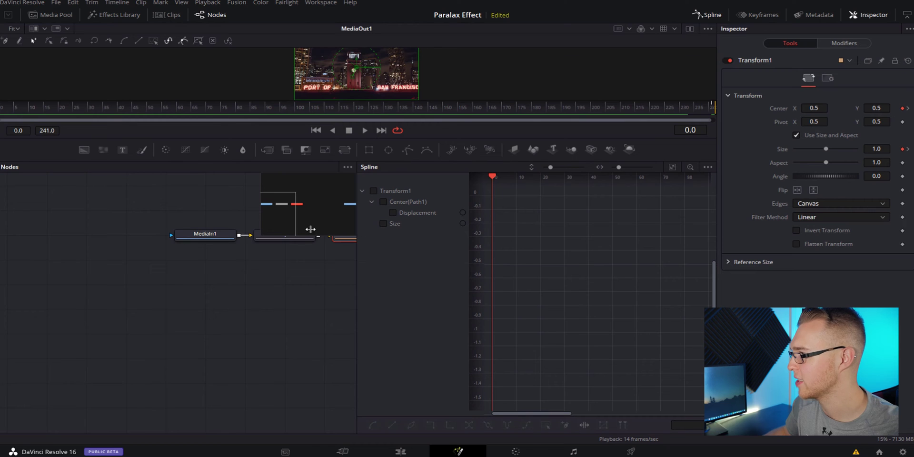
pyautogui.moveTo(311, 229); pyautogui.dragTo(140, 234)
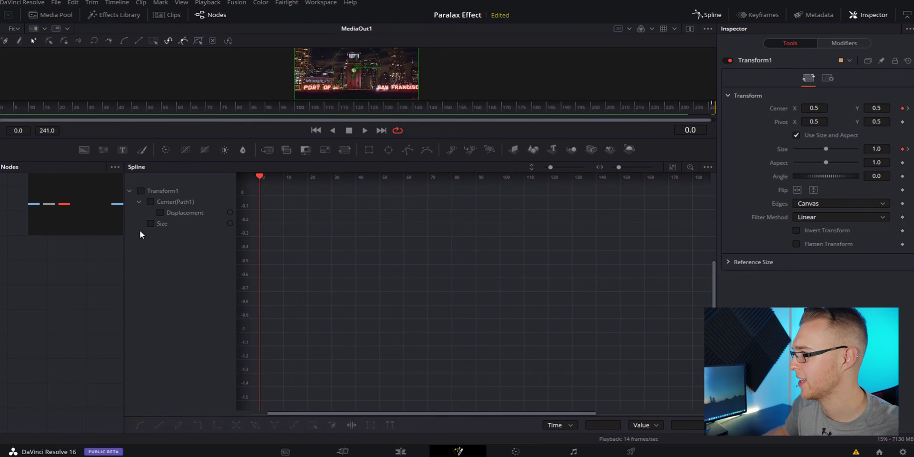
pyautogui.click(141, 191)
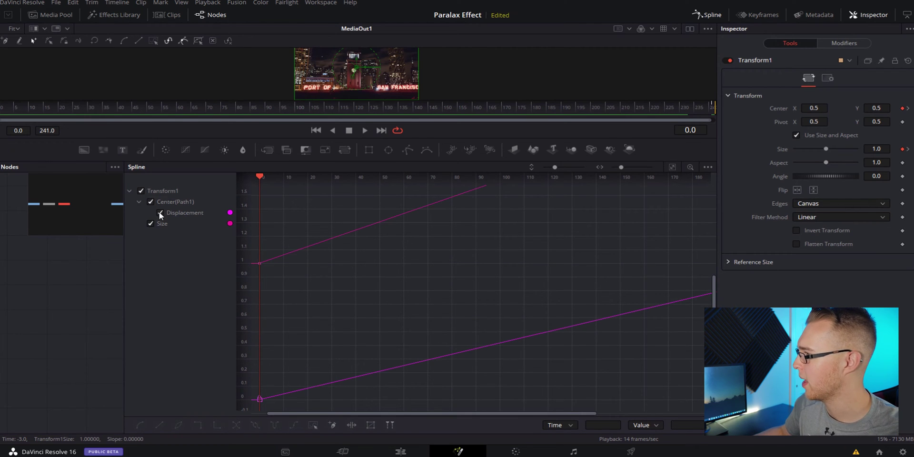
pyautogui.click(672, 167)
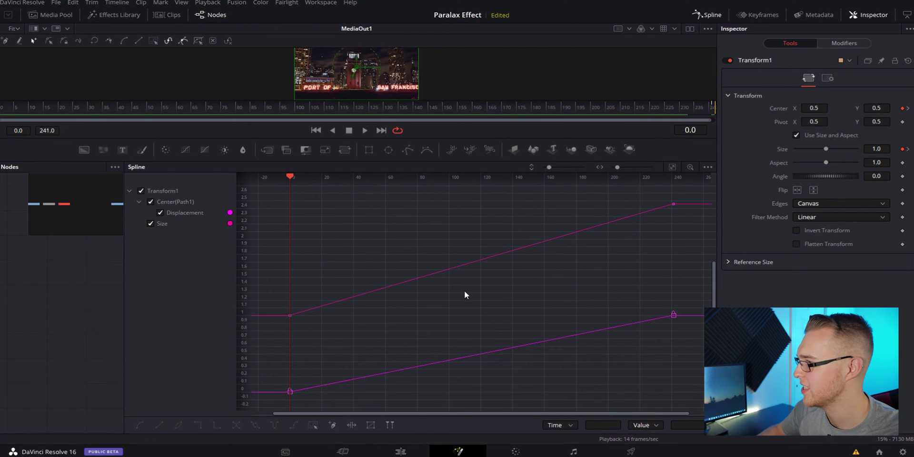
pyautogui.moveTo(689, 189); pyautogui.dragTo(265, 400)
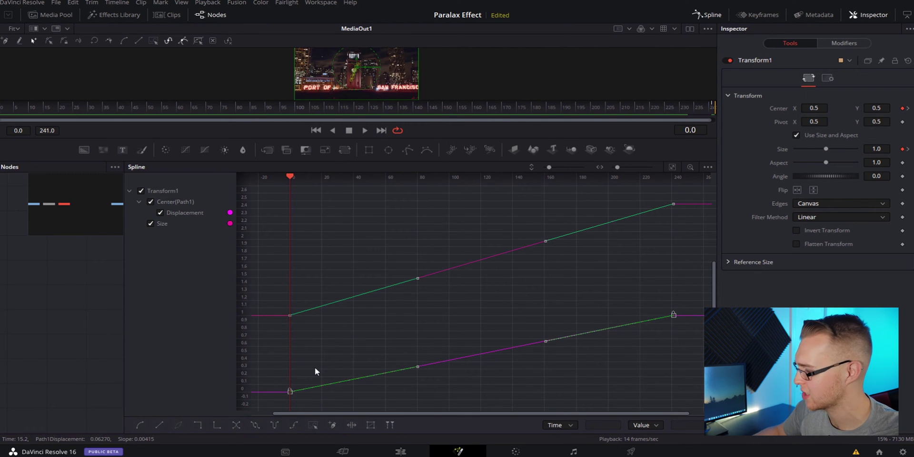
pyautogui.press('s')
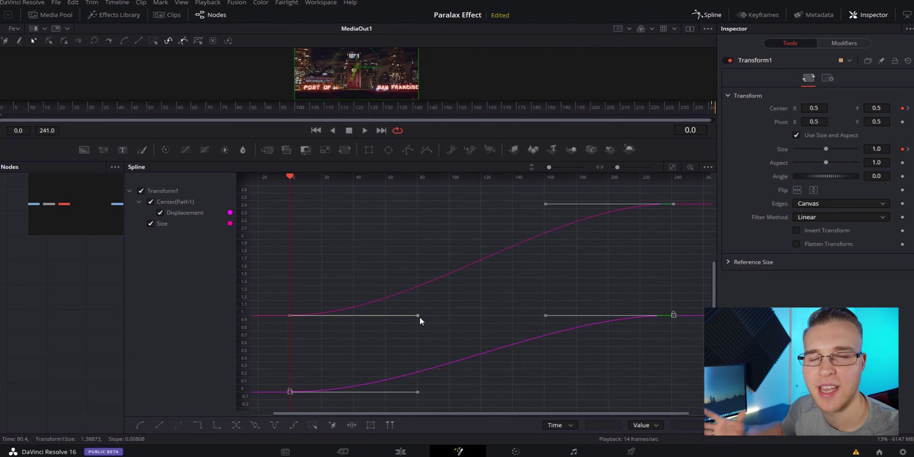
# Step: Lengthen the Size handles at the first and last keyframes for a gentler start and finish
pyautogui.click(265, 315)
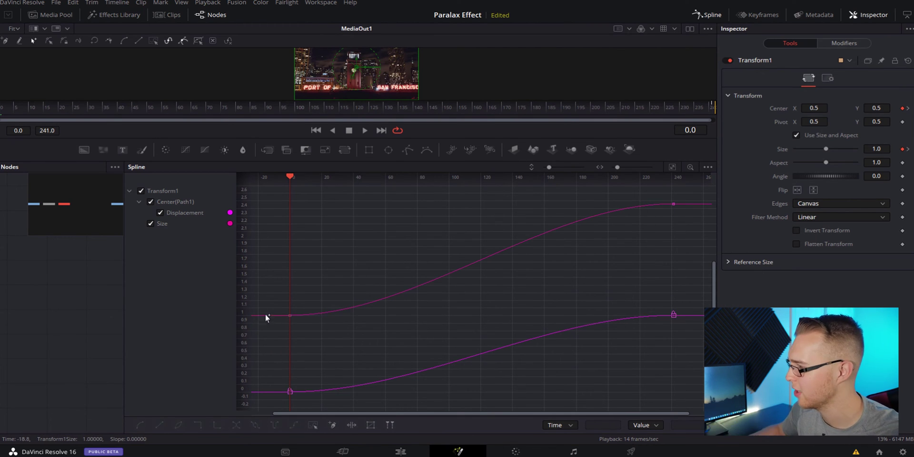
pyautogui.click(290, 315)
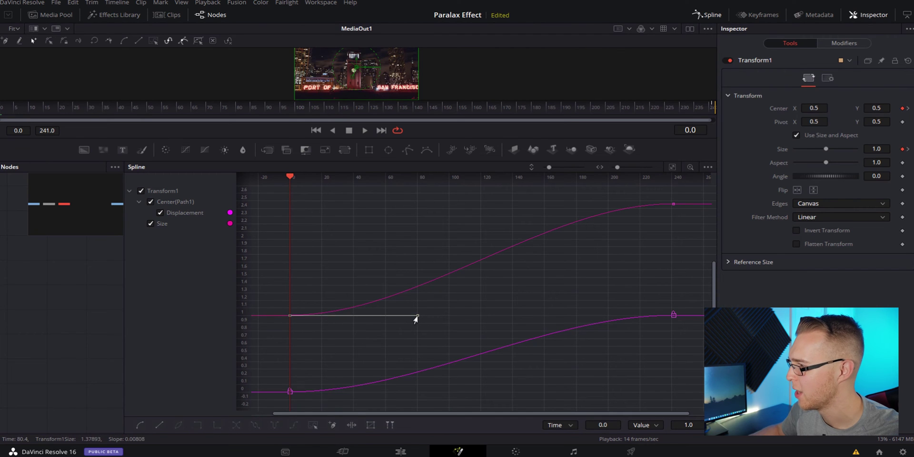
pyautogui.moveTo(420, 319); pyautogui.dragTo(485, 315)
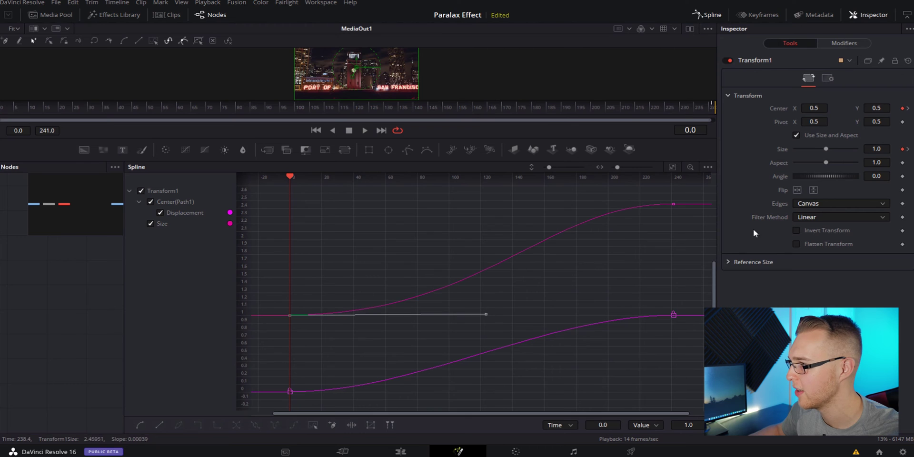
pyautogui.click(672, 204)
pyautogui.moveTo(545, 207); pyautogui.dragTo(470, 208)
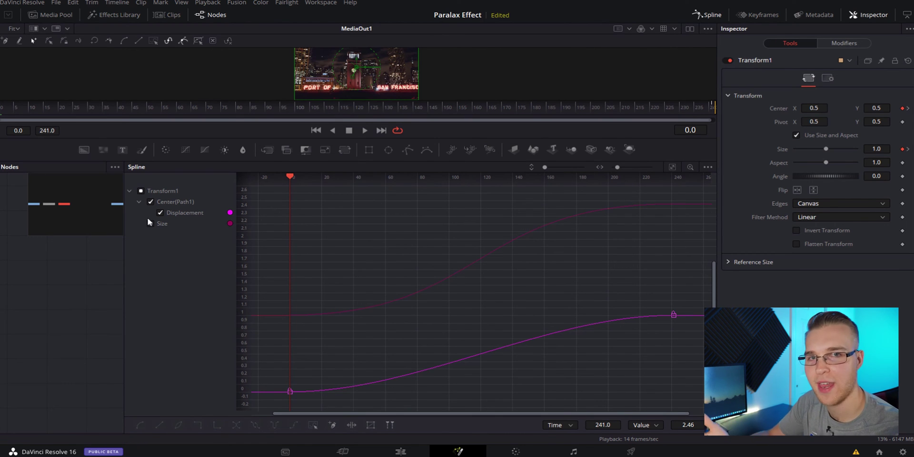
# Step: Hide the Spline panel and drag the splitter down to enlarge the viewer
pyautogui.click(712, 18)
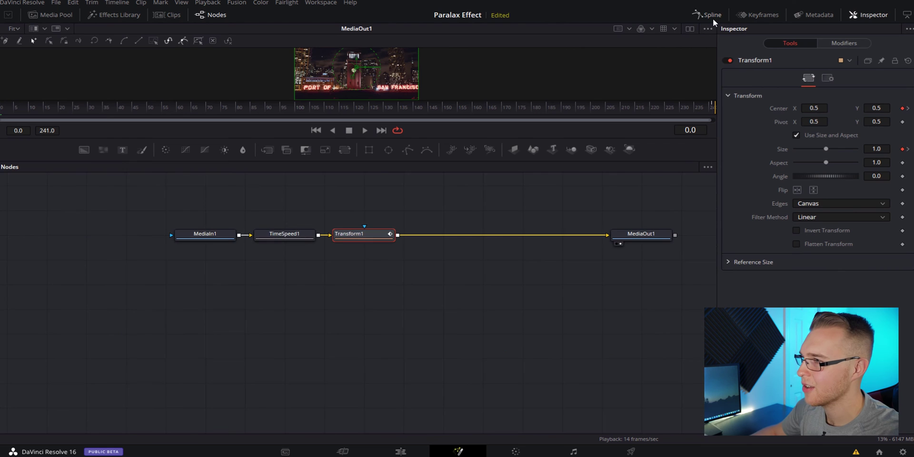
pyautogui.moveTo(419, 100); pyautogui.dragTo(434, 265)
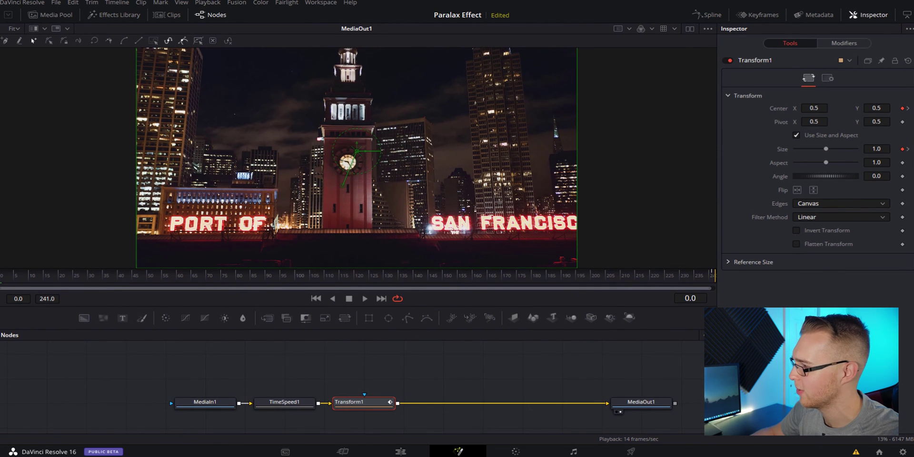